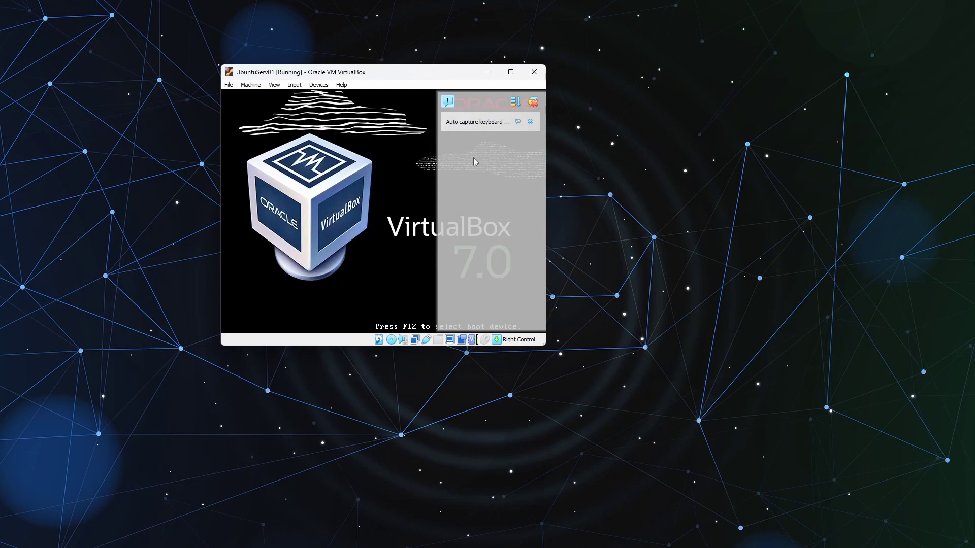
# Step: Boot 'Try or Install Ubuntu Server' from GRUB and scale the guest display to 150%
pyautogui.click(533, 102)
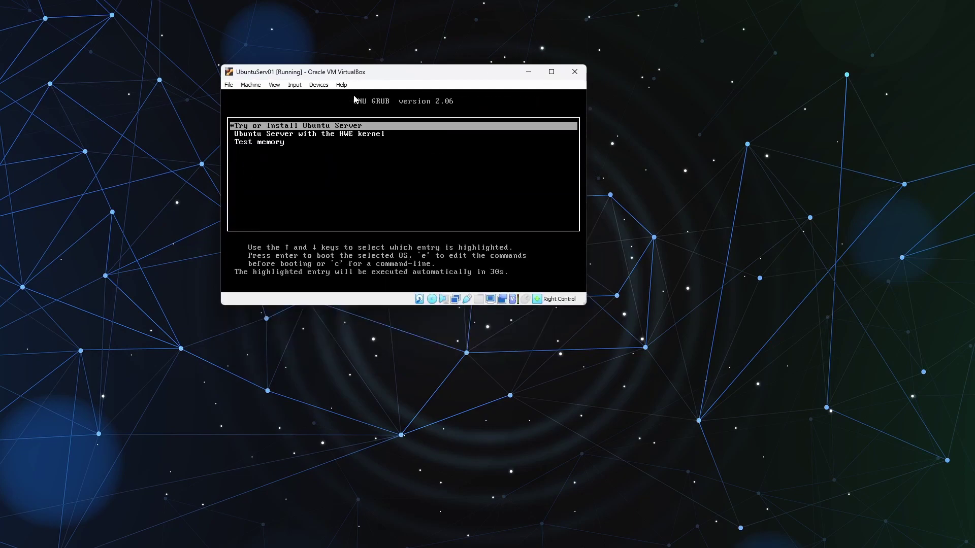
pyautogui.press('Return')
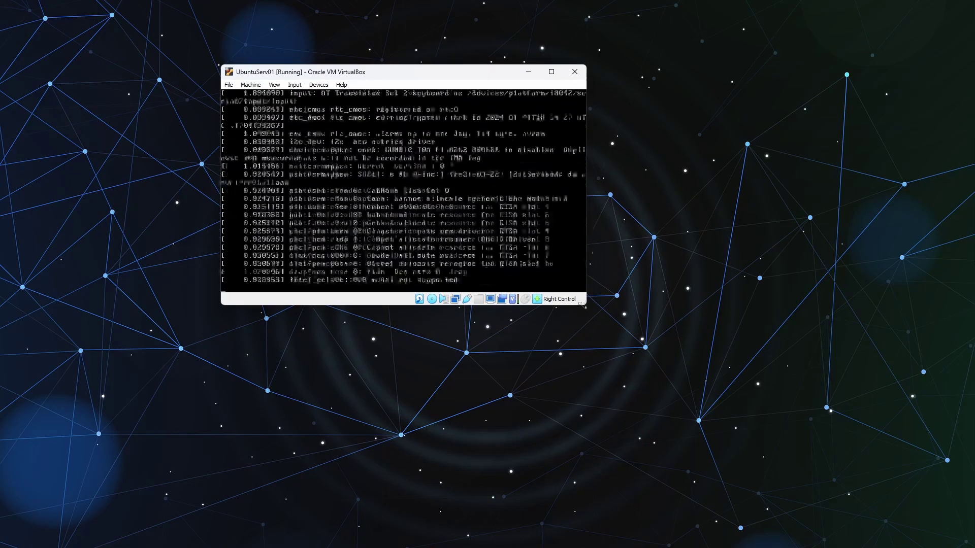
pyautogui.click(273, 85)
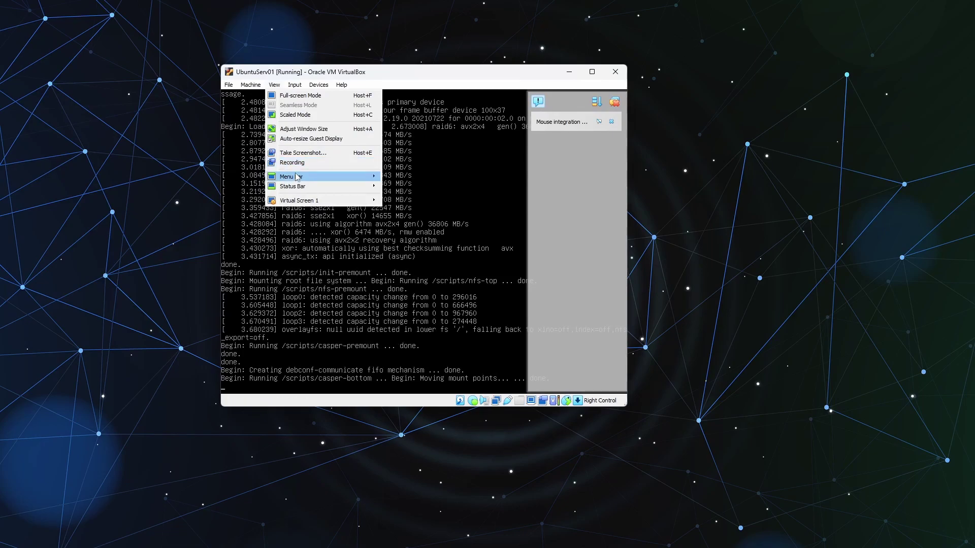
pyautogui.moveTo(297, 178)
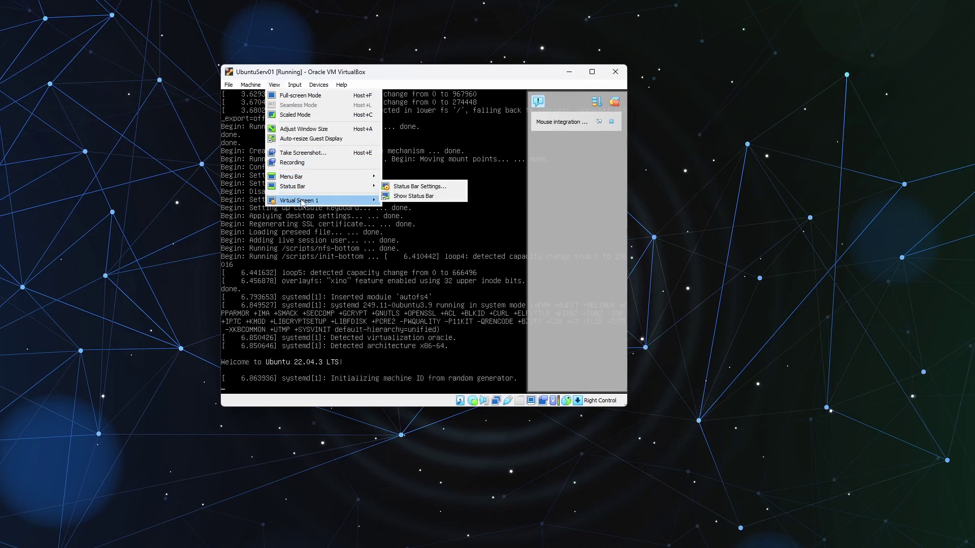
pyautogui.moveTo(302, 203)
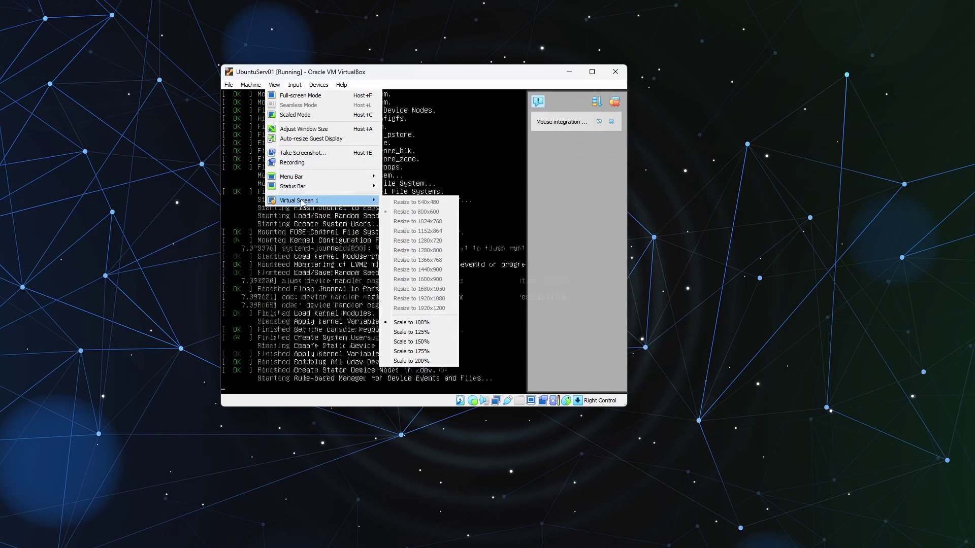
pyautogui.click(415, 342)
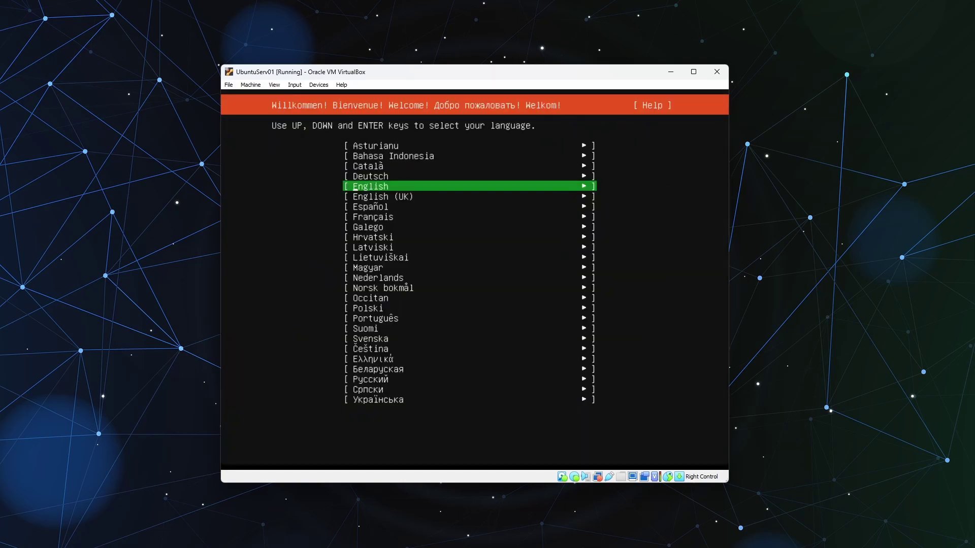
# Step: Keep English as the installer language and continue without updating the installer
pyautogui.press('Return')
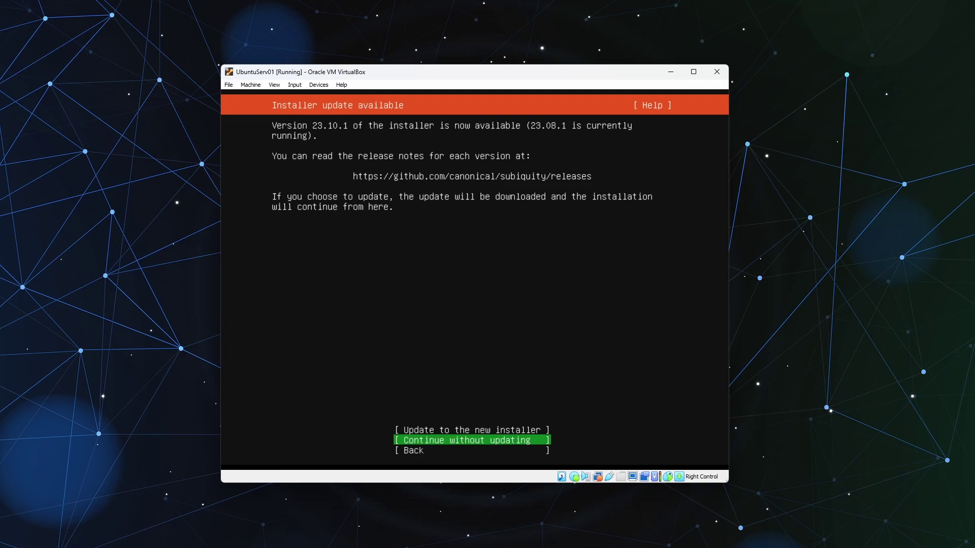
pyautogui.press('Return')
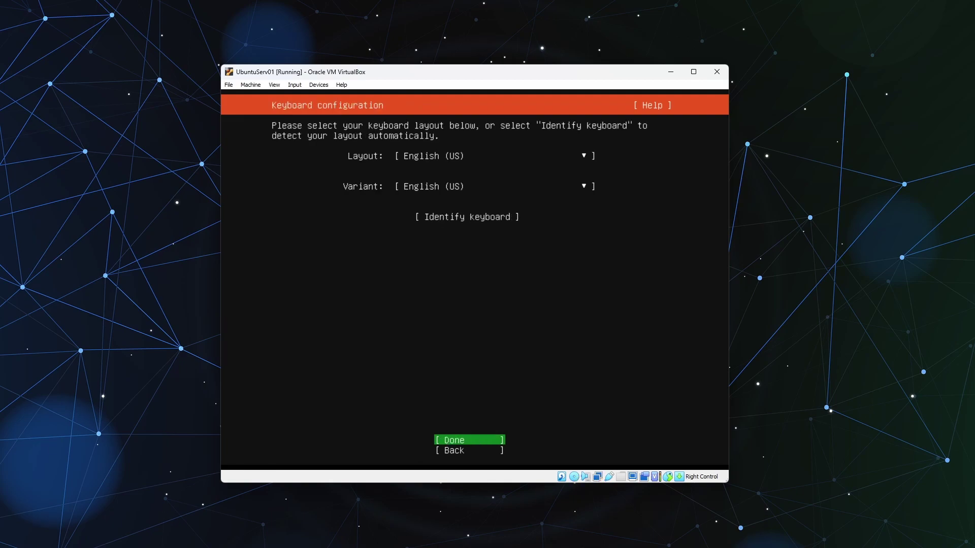
pyautogui.press('Up')
pyautogui.press('Up')
pyautogui.press('Up')
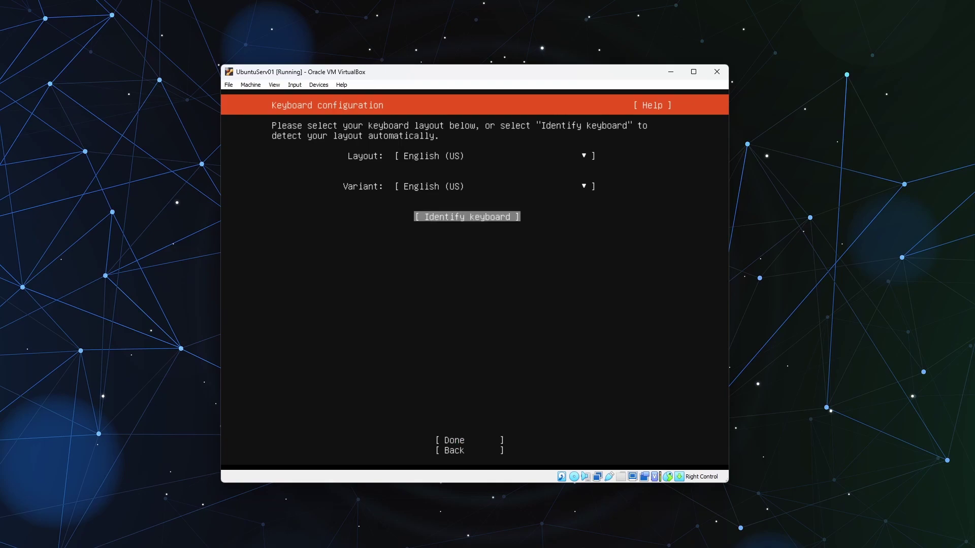
# Step: Set the keyboard layout to Hungarian and confirm the keyboard configuration
pyautogui.press('Return')
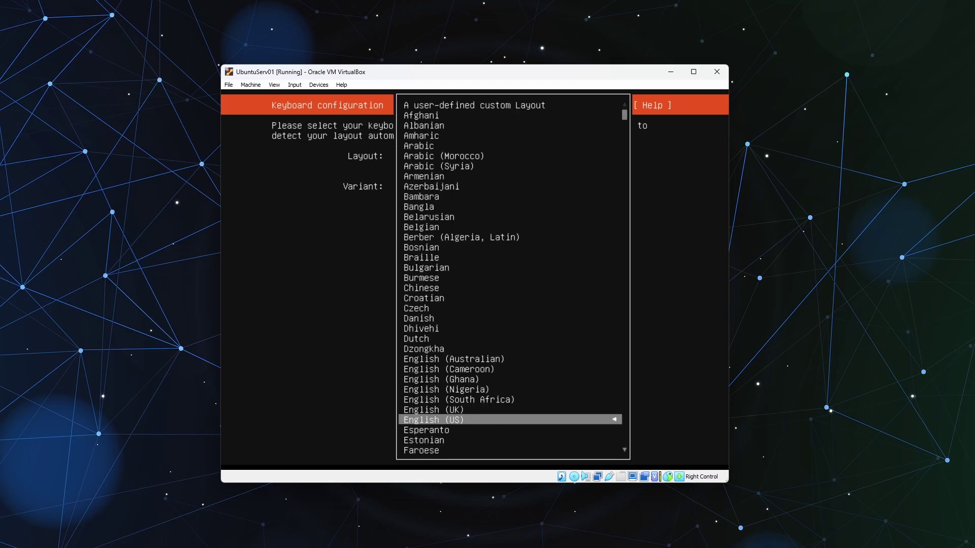
pyautogui.press('Down')
pyautogui.press('Down')
pyautogui.press('Down')
pyautogui.press('Down')
pyautogui.press('Down')
pyautogui.press('Down')
pyautogui.press('Down')
pyautogui.press('Down')
pyautogui.press('Down')
pyautogui.press('Down')
pyautogui.press('Down')
pyautogui.press('Down')
pyautogui.press('Down')
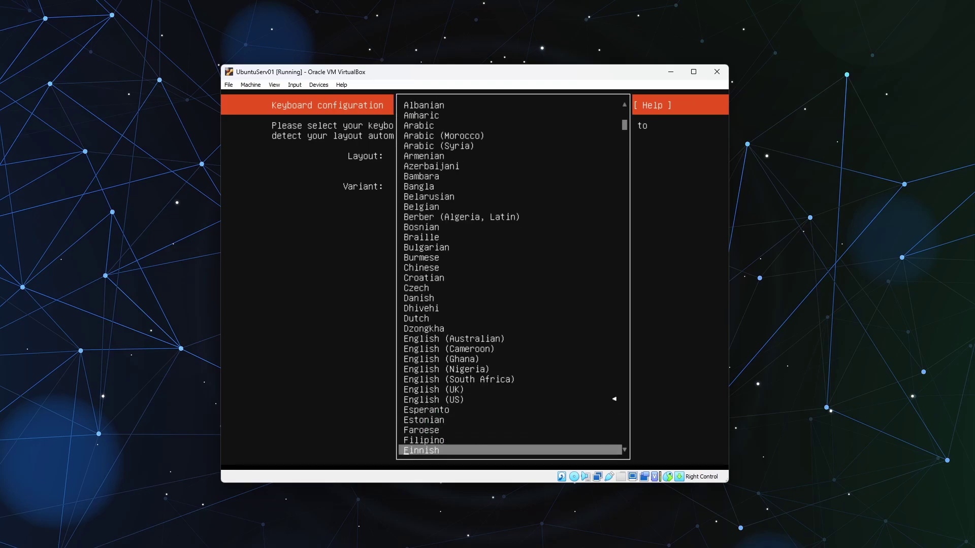
pyautogui.press('Down')
pyautogui.press('Down')
pyautogui.press('Down')
pyautogui.press('Down')
pyautogui.press('Up')
pyautogui.press('Up')
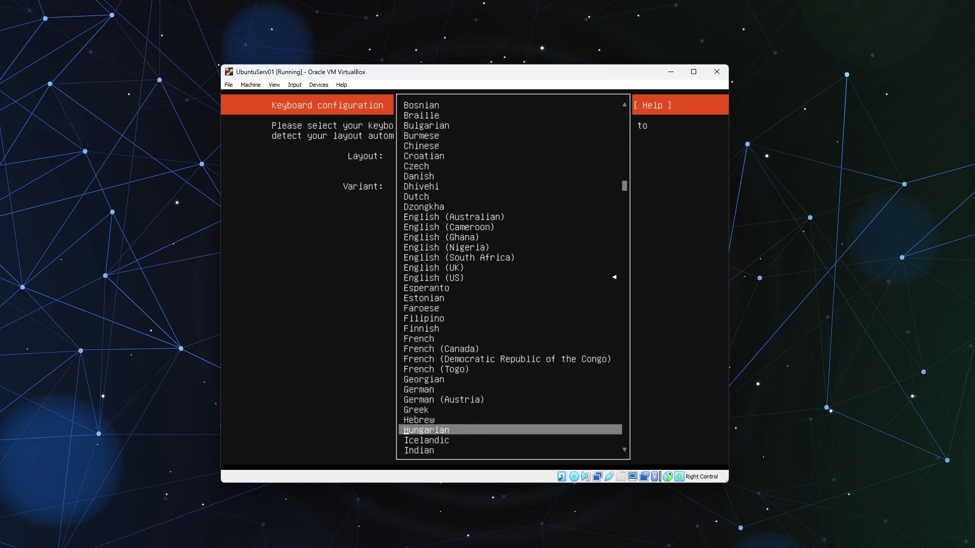
pyautogui.press('Return')
pyautogui.press('Down')
pyautogui.press('Down')
pyautogui.press('Down')
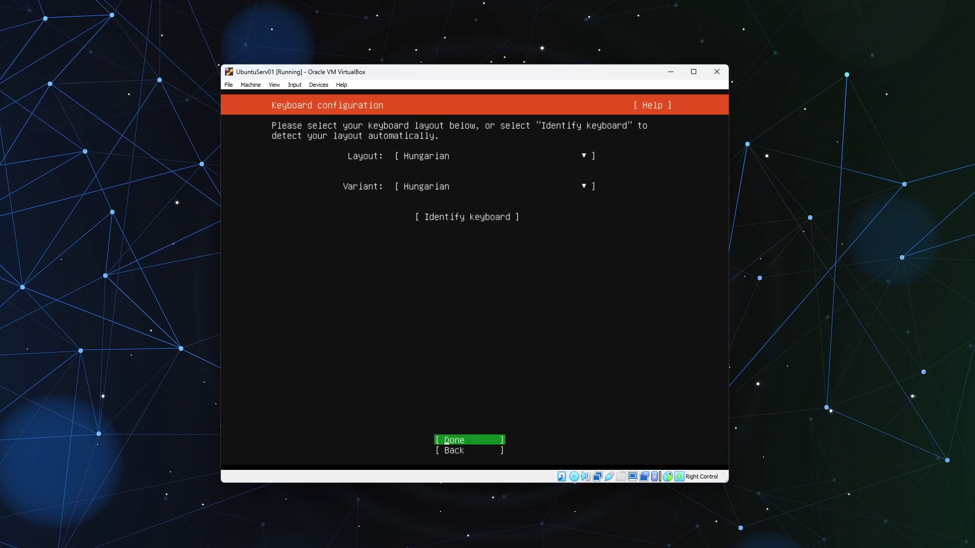
pyautogui.press('Return')
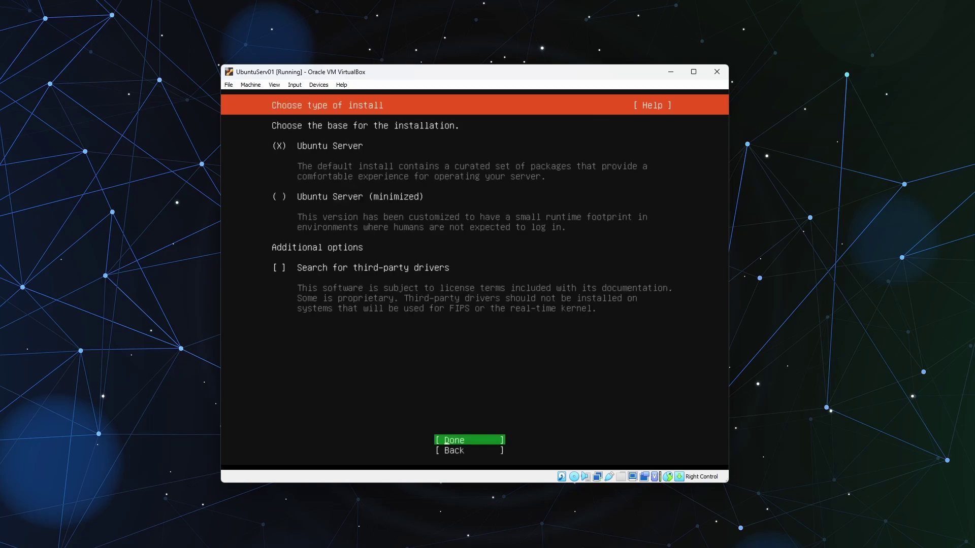
# Step: Accept the default Ubuntu Server install type, network settings and cz.archive.ubuntu.com mirror
pyautogui.press('Return')
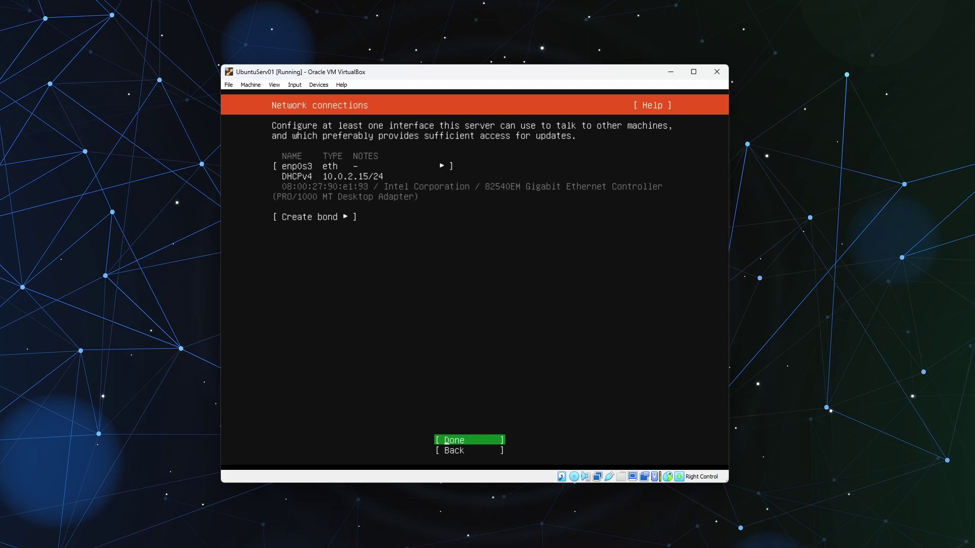
pyautogui.press('Return')
pyautogui.press('Return')
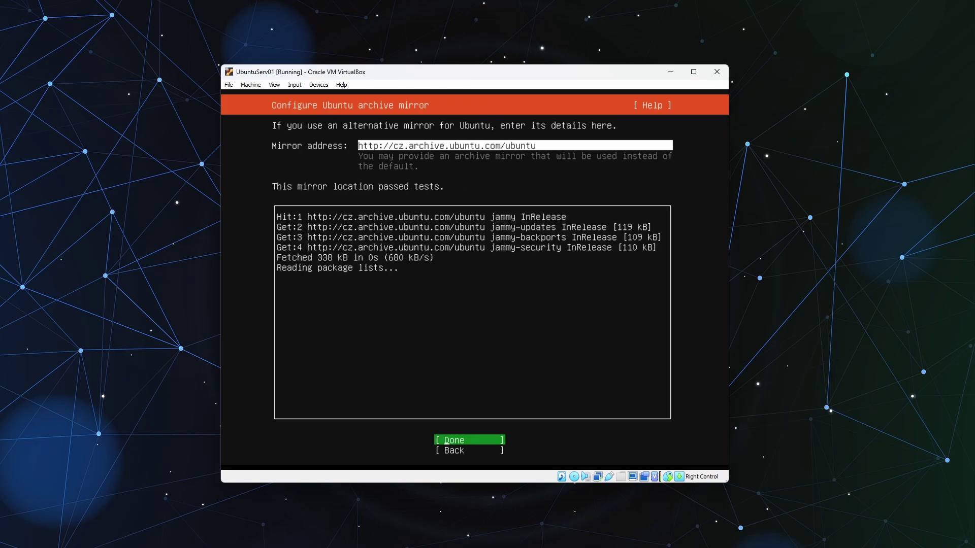
pyautogui.press('Return')
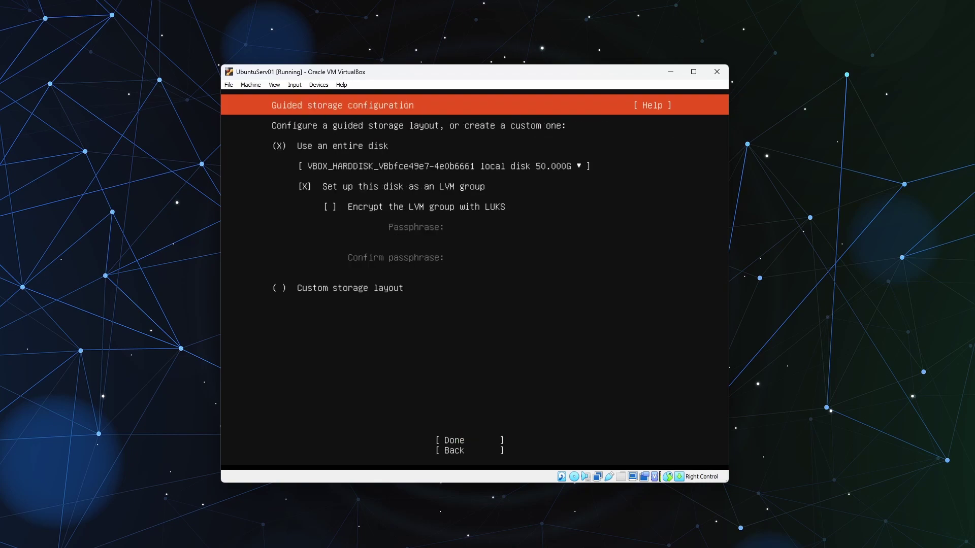
# Step: Enable LUKS encryption for the LVM group and enter and confirm the disk passphrase
pyautogui.press('Down')
pyautogui.press('Down')
pyautogui.press('space')
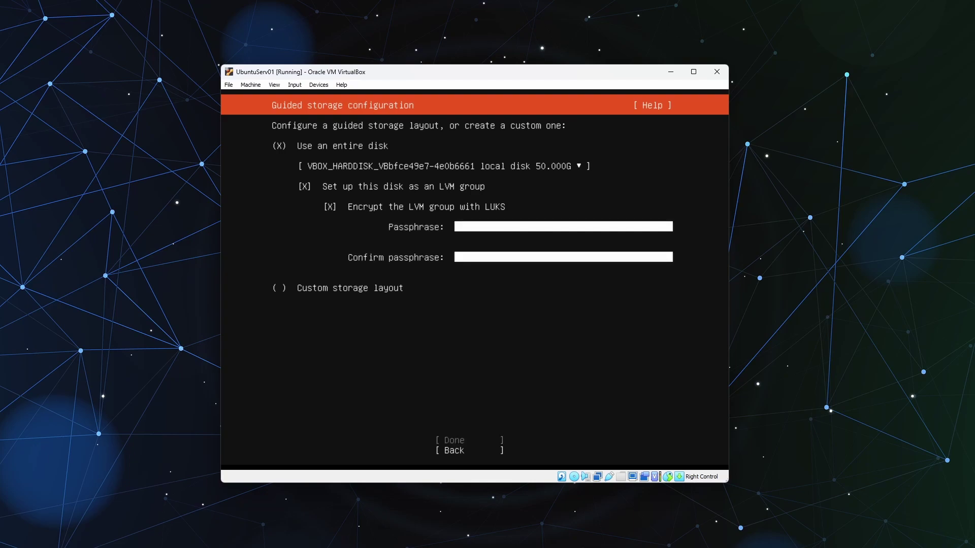
pyautogui.press('Down')
pyautogui.write('******')
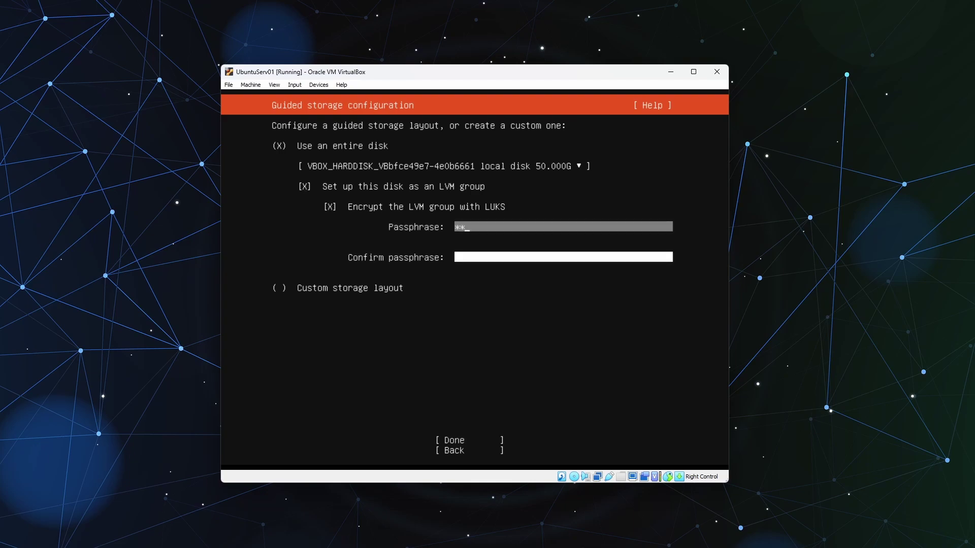
pyautogui.press('Down')
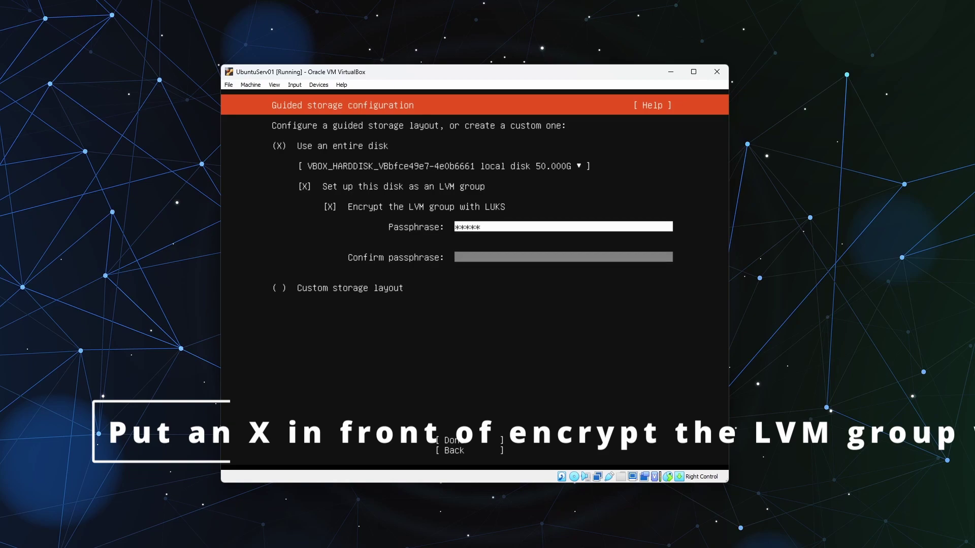
pyautogui.write('*****')
# Step: Accept the encrypted storage layout and summary, choosing to proceed with wiping the disk
pyautogui.press('Tab')
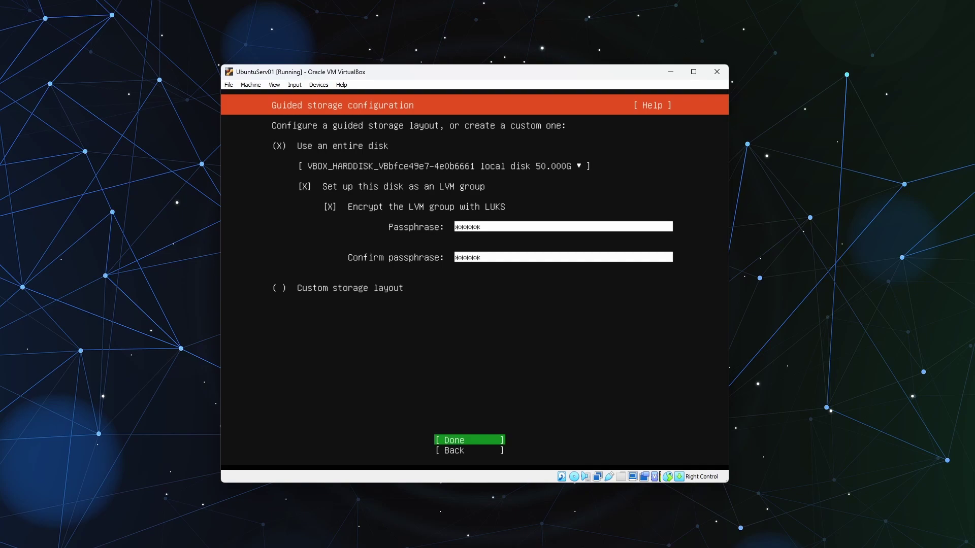
pyautogui.press('Return')
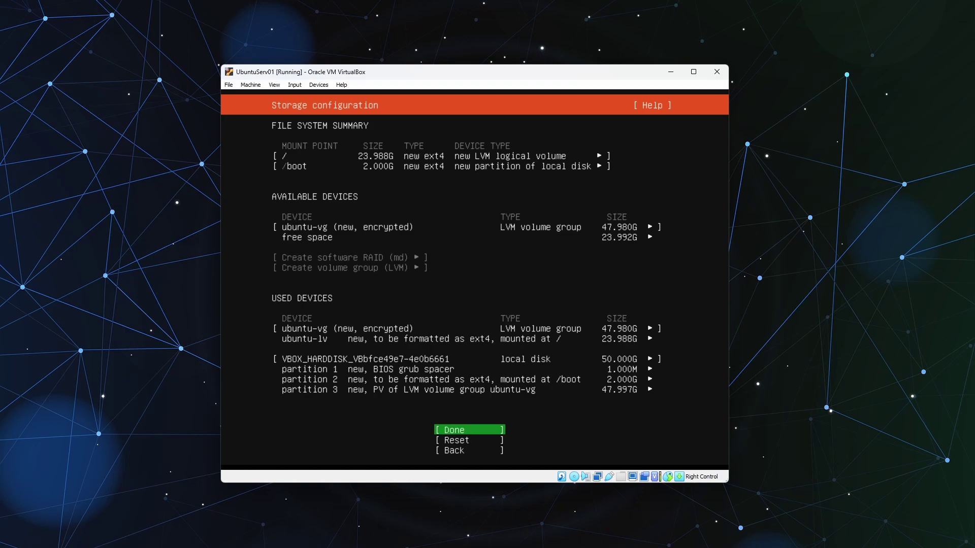
pyautogui.press('Return')
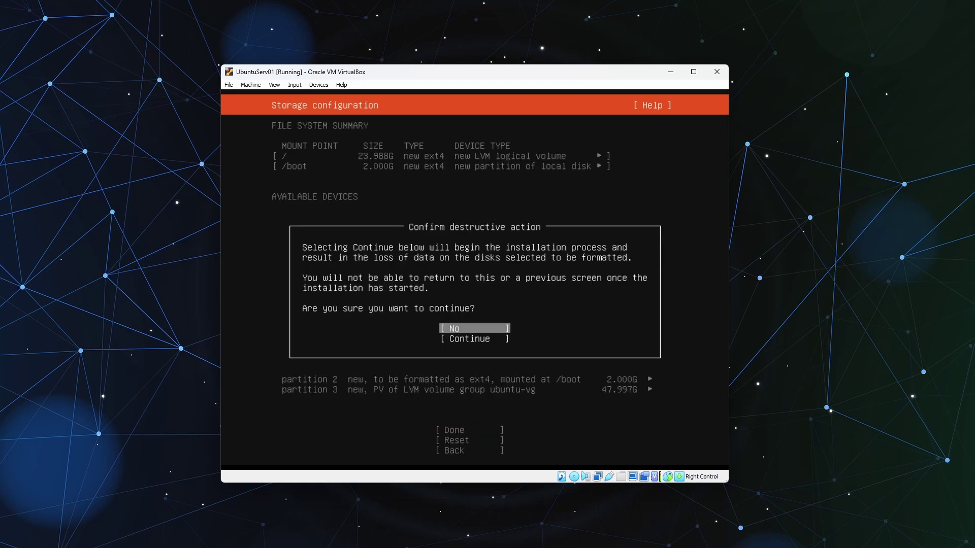
pyautogui.press('Down')
# Step: Start the installation and enter name UbuntuServ01, server name ubuntusrv01 and username admin01
pyautogui.press('Return')
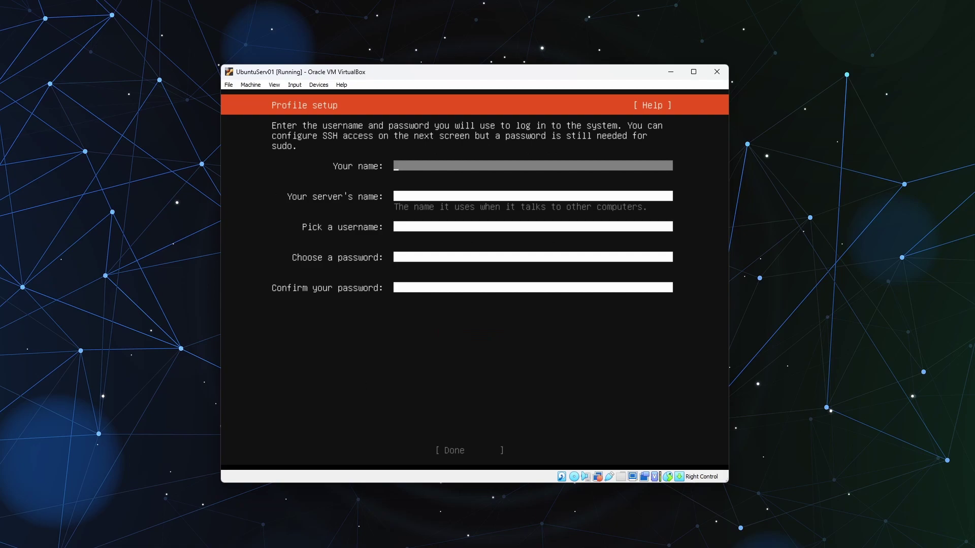
pyautogui.write('UbuntuServ01')
pyautogui.press('Tab')
pyautogui.write('ubuntu')
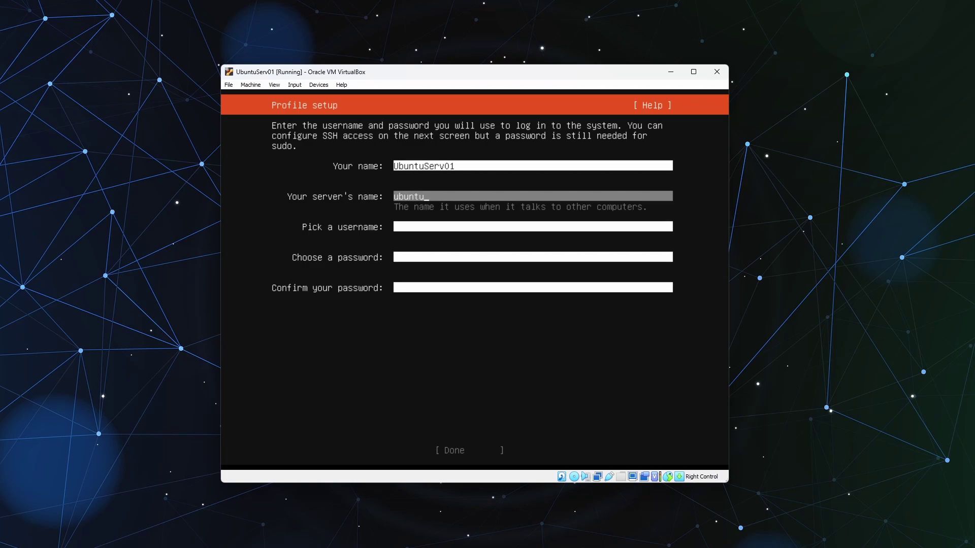
pyautogui.write('srv01')
pyautogui.press('Tab')
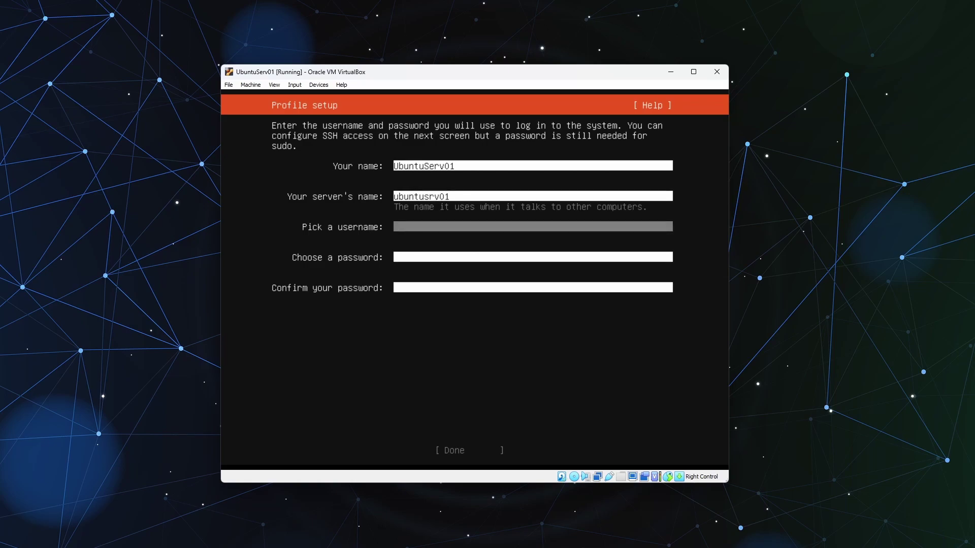
pyautogui.write('admin0')
# Step: Enter and confirm the account password, then submit the profile
pyautogui.press('Tab')
pyautogui.write('****')
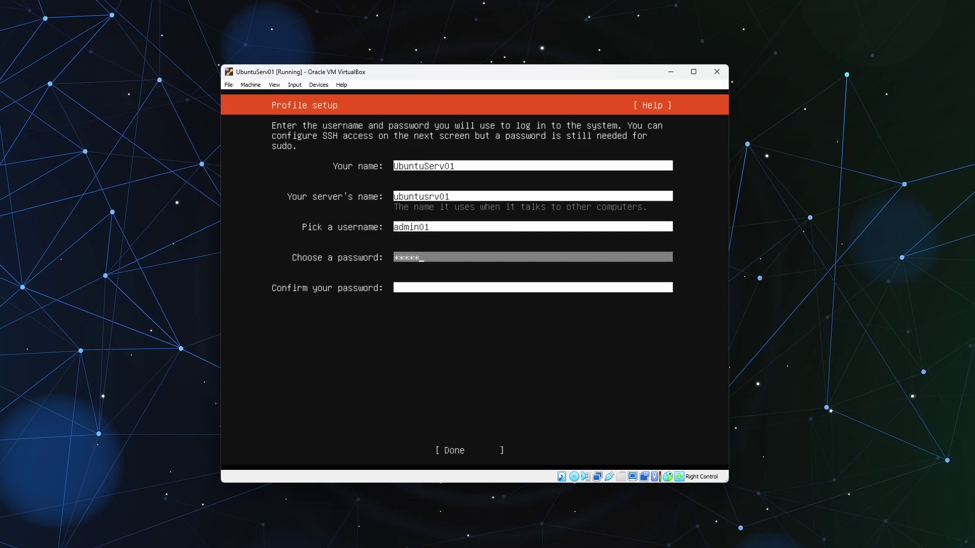
pyautogui.press('Tab')
pyautogui.write('**')
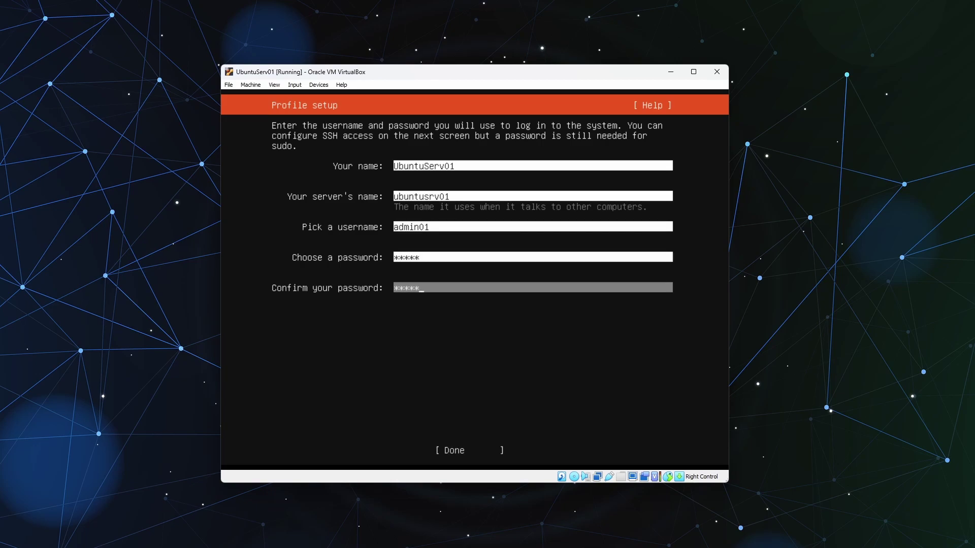
pyautogui.press('Tab')
pyautogui.press('Return')
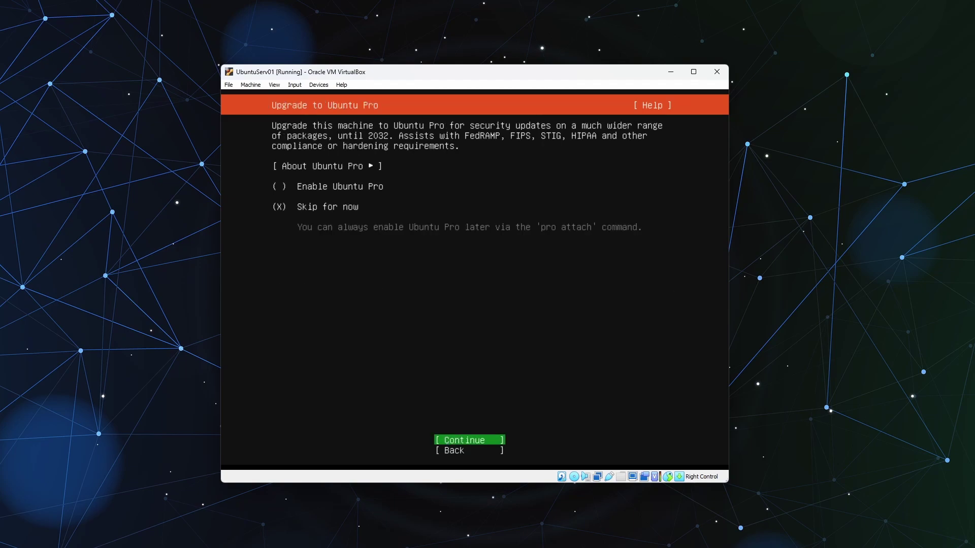
# Step: Skip Ubuntu Pro, check Install OpenSSH server, add no snaps, then reboot when installation finishes
pyautogui.press('Return')
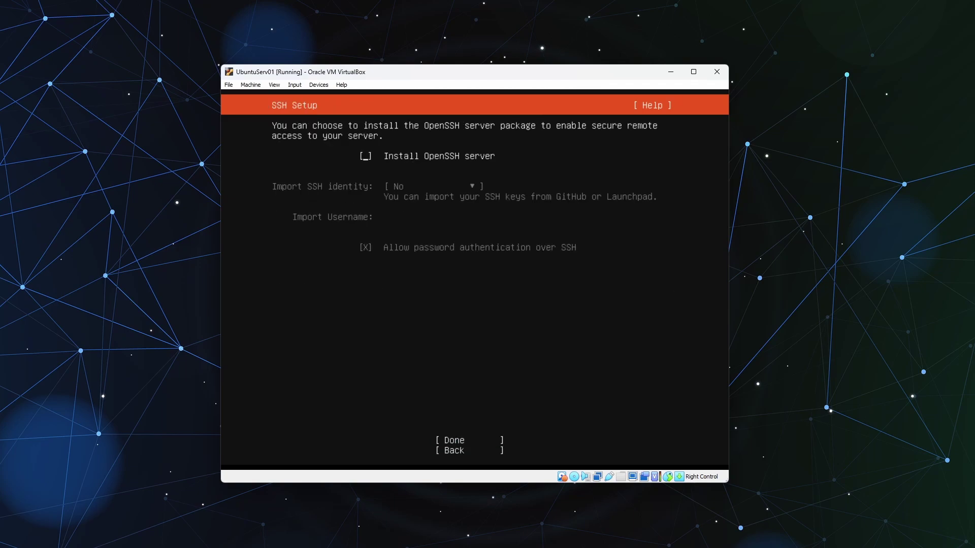
pyautogui.press('space')
pyautogui.press('Tab')
pyautogui.press('Tab')
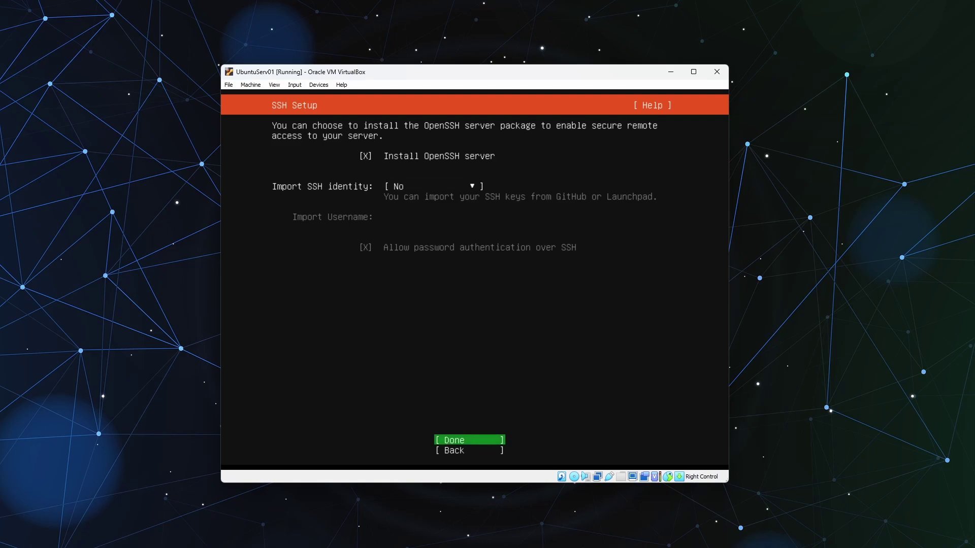
pyautogui.press('Return')
pyautogui.press('Tab')
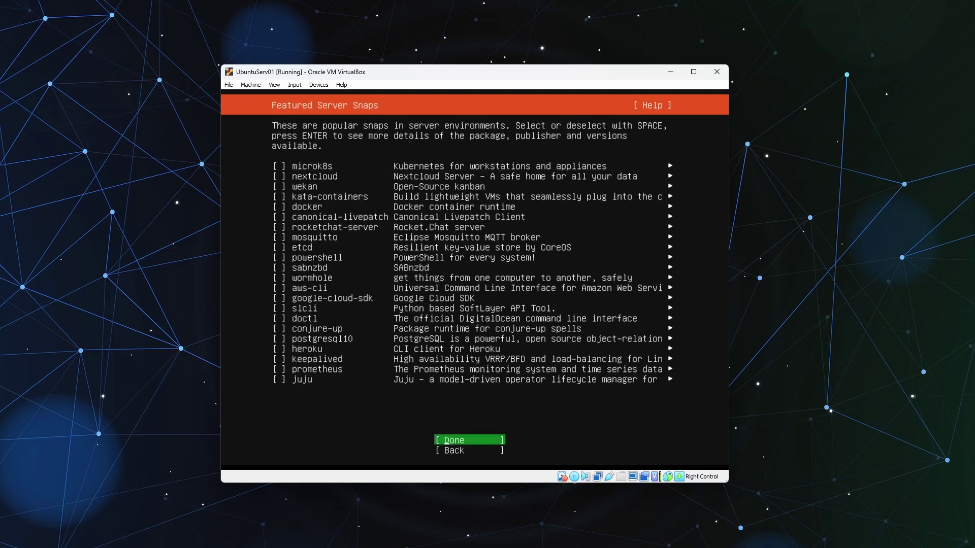
pyautogui.press('Return')
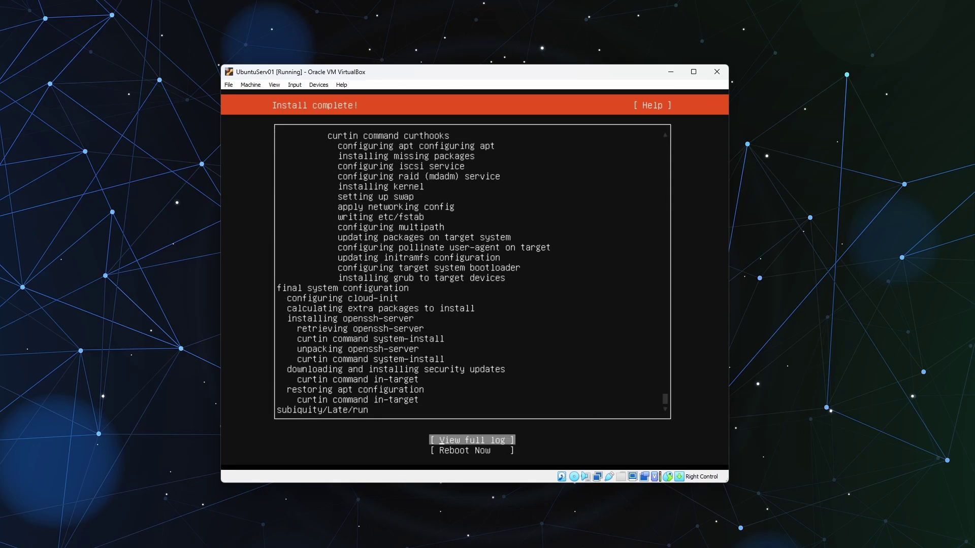
pyautogui.press('Return')
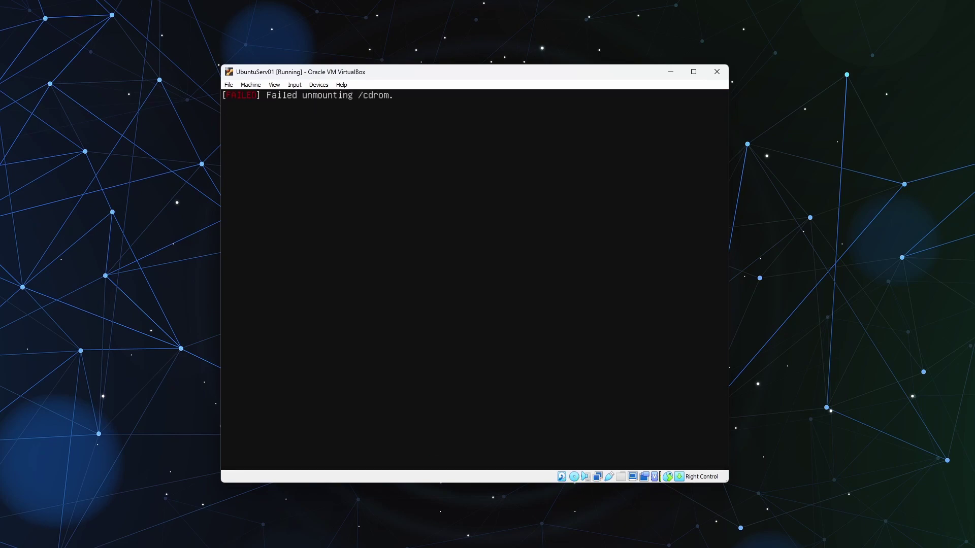
# Step: Continue past the remove-media prompt and unlock the dm_crypt-0 disk with its passphrase
pyautogui.press('Return')
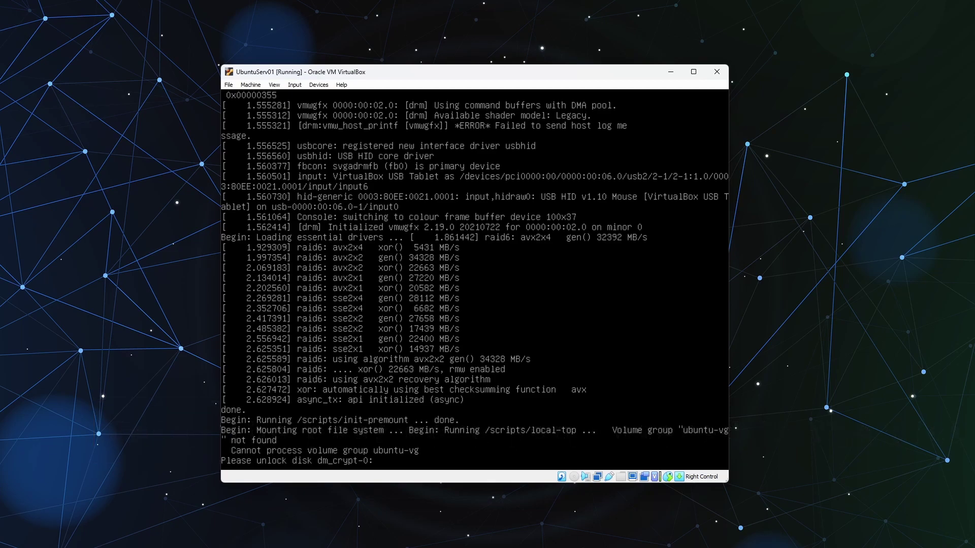
pyautogui.press('Return')
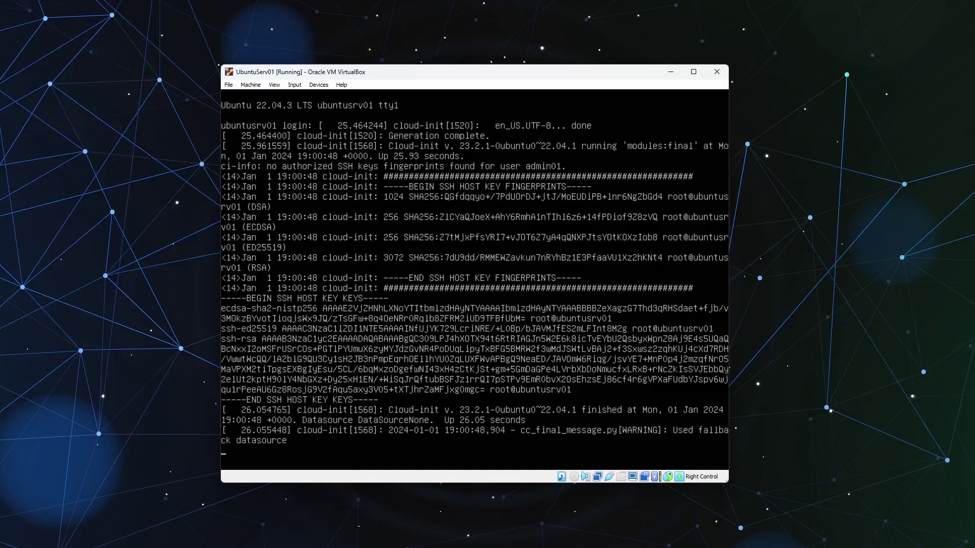
# Step: Log in to the ubuntusrv01 console as admin01 with the account password
pyautogui.press('Return')
pyautogui.write('admin')
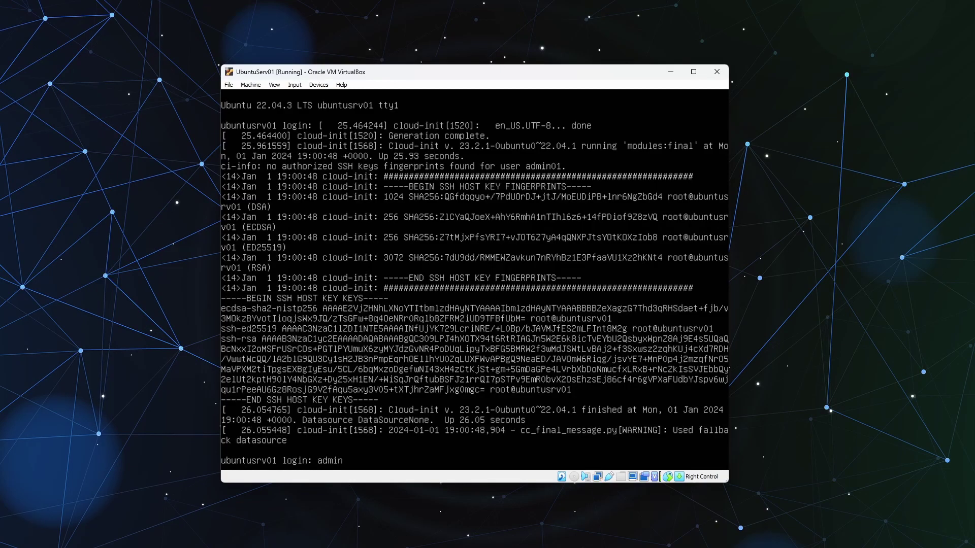
pyautogui.write('01')
pyautogui.press('Return')
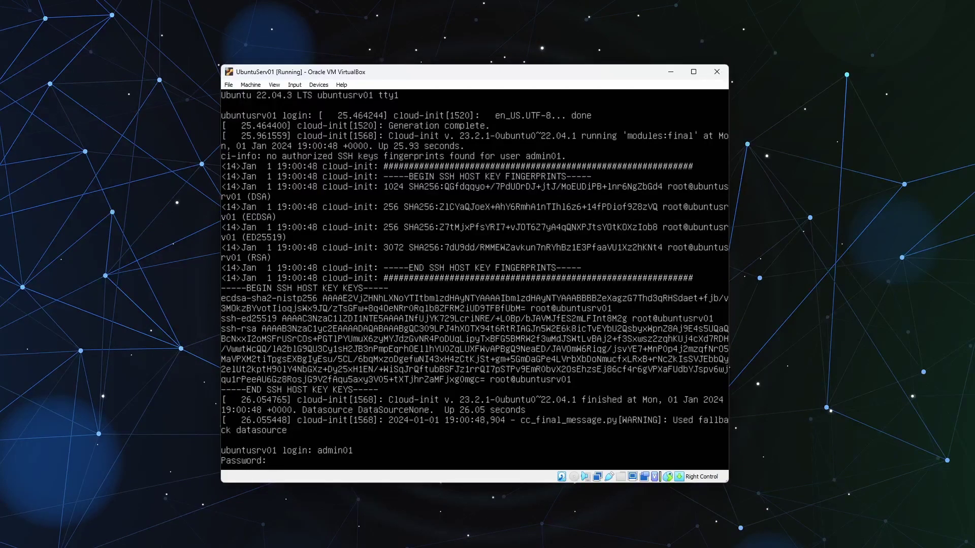
pyautogui.press('Return')
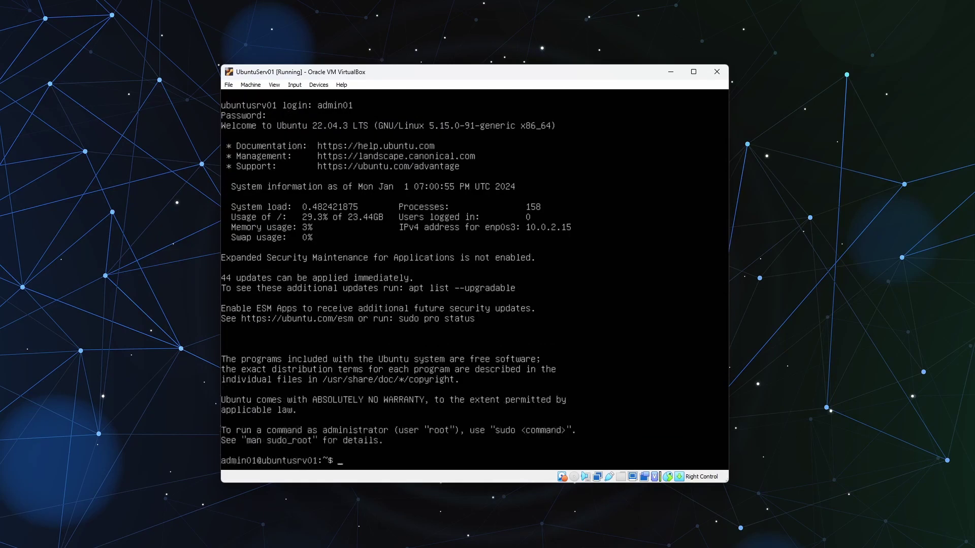